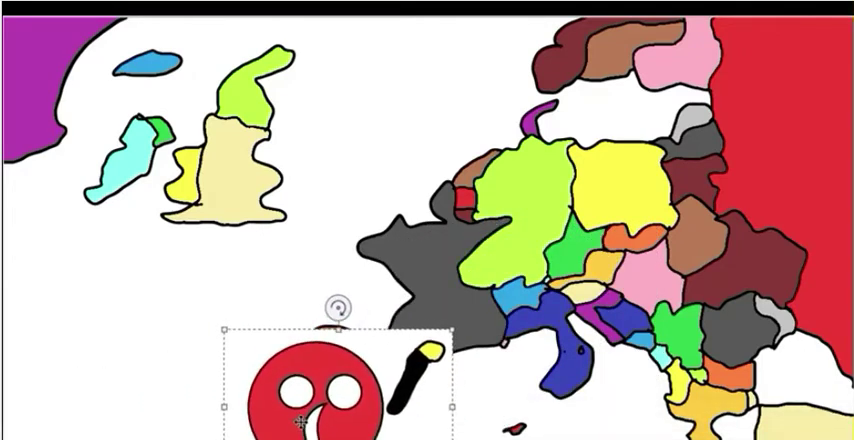
- Drag the countryball picture over Spain, Italy, France and Germany, ending over central Europe
mouse_move(333, 290)
left_mouse_down()
mouse_move(340, 288)
mouse_move(213, 368)
left_mouse_up()
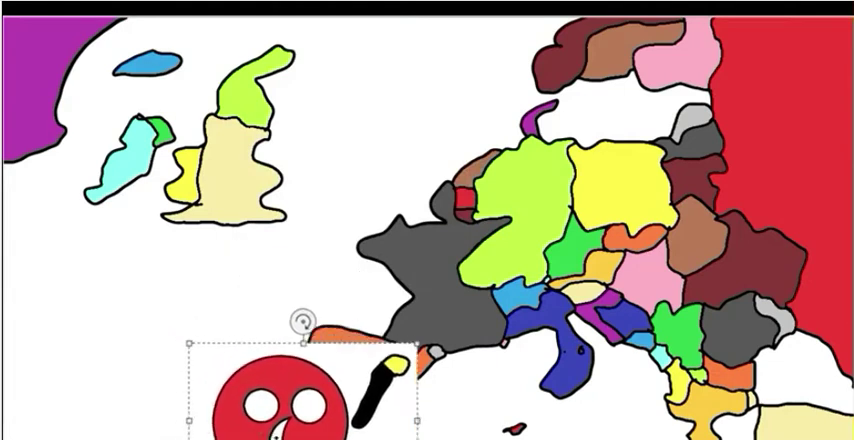
left_click_drag(213, 368, 330, 436)
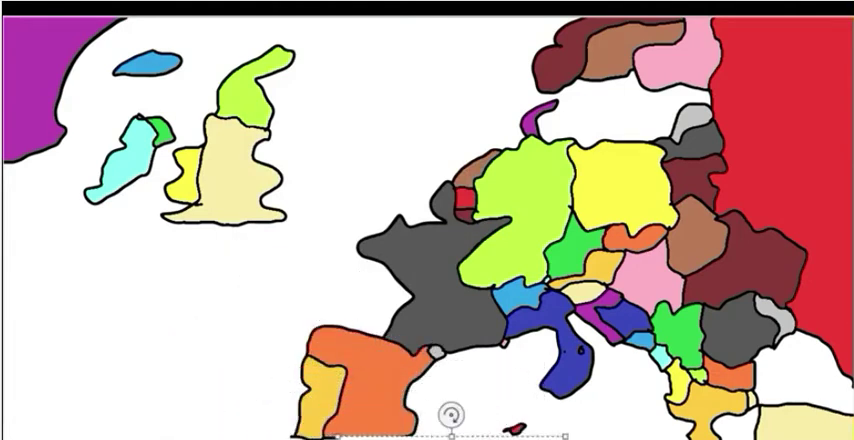
left_click_drag(455, 436, 306, 392)
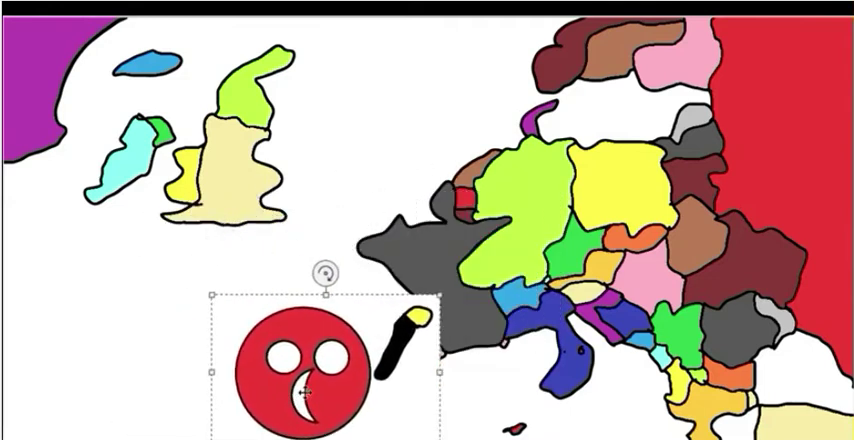
left_click_drag(306, 392, 455, 436)
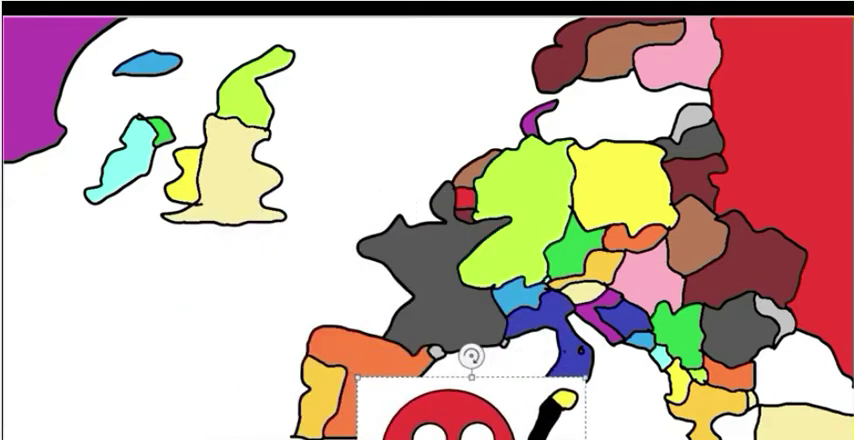
left_click_drag(470, 410, 470, 380)
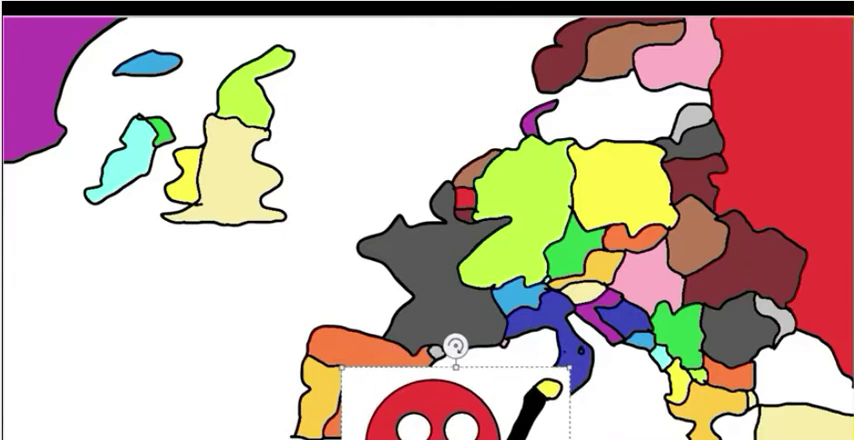
mouse_move(470, 410)
left_mouse_down()
mouse_move(455, 335)
mouse_move(512, 104)
mouse_move(600, 38)
mouse_move(662, 40)
mouse_move(287, 293)
mouse_move(405, 335)
mouse_move(436, 313)
mouse_move(232, 421)
mouse_move(449, 414)
mouse_move(462, 438)
left_mouse_up()
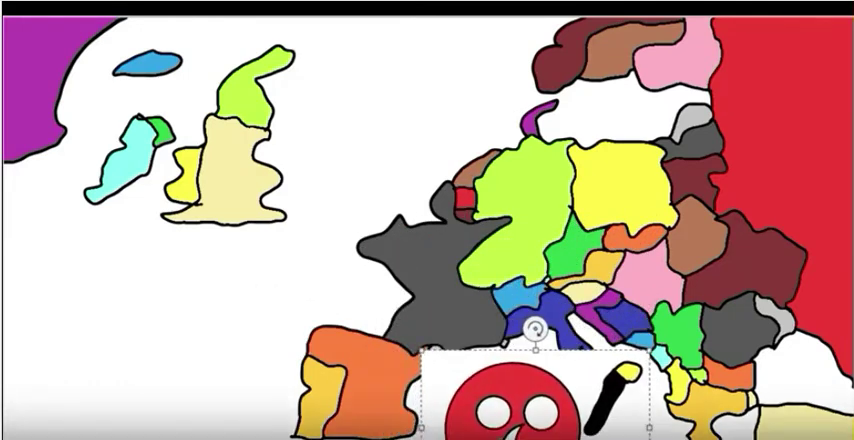
mouse_move(497, 331)
left_mouse_down()
mouse_move(700, 375)
mouse_move(713, 342)
mouse_move(684, 392)
mouse_move(344, 227)
mouse_move(585, 381)
mouse_move(652, 384)
mouse_move(111, 413)
left_mouse_up()
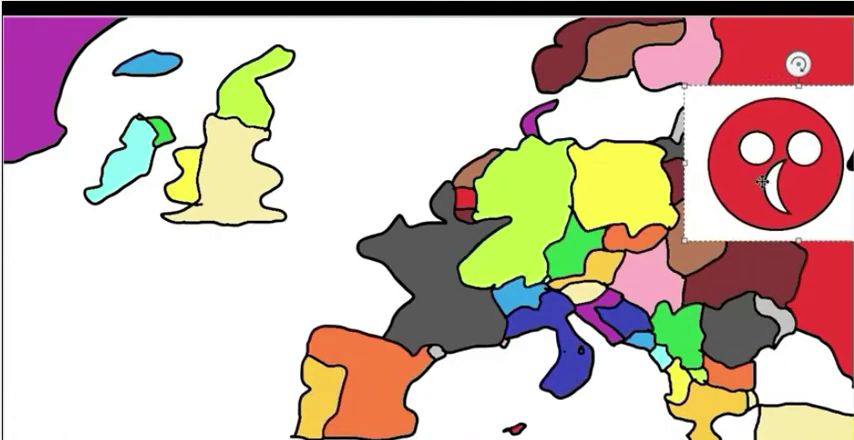
- Drag the countryball via the map's middle and top edge, dropping it left of the map
mouse_move(790, 140)
left_mouse_down()
mouse_move(558, 263)
mouse_move(570, 173)
left_mouse_up()
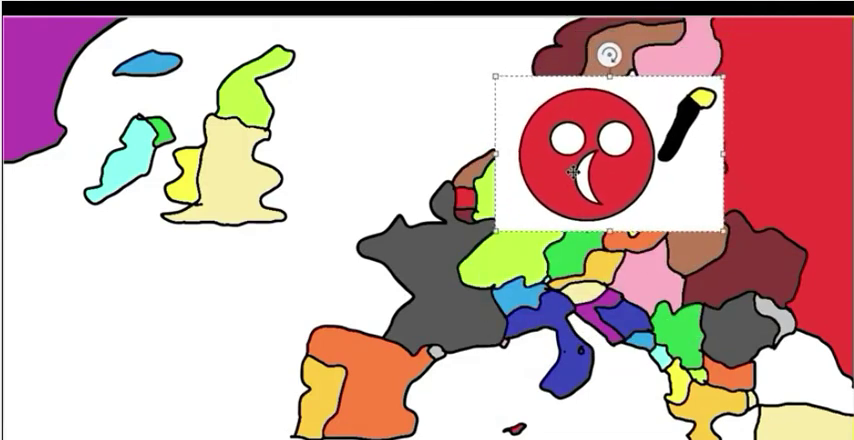
mouse_move(570, 173)
left_mouse_down()
mouse_move(606, 158)
mouse_move(507, 232)
mouse_move(465, 288)
mouse_move(124, 247)
mouse_move(15, 100)
left_mouse_up()
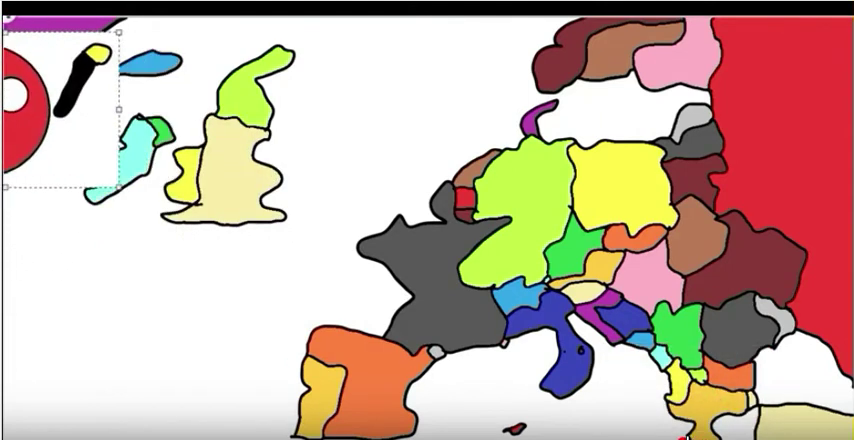
mouse_move(15, 100)
left_mouse_down()
mouse_move(100, 196)
mouse_move(27, 204)
mouse_move(5, 262)
mouse_move(137, 358)
mouse_move(84, 390)
left_mouse_up()
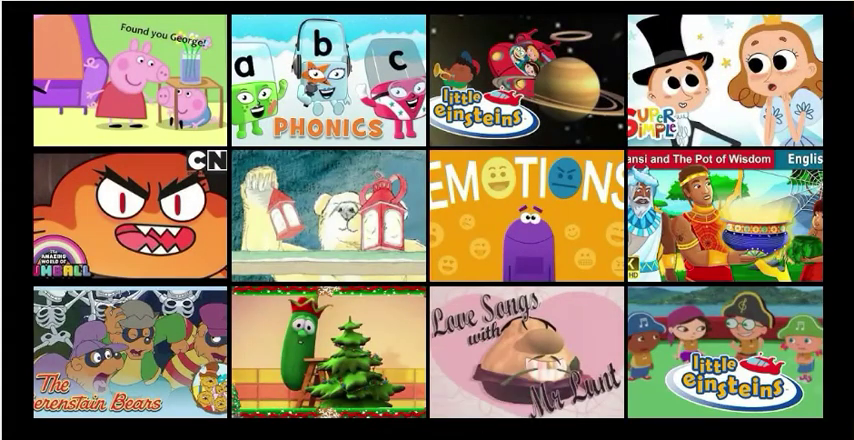
left_click(546, 435)
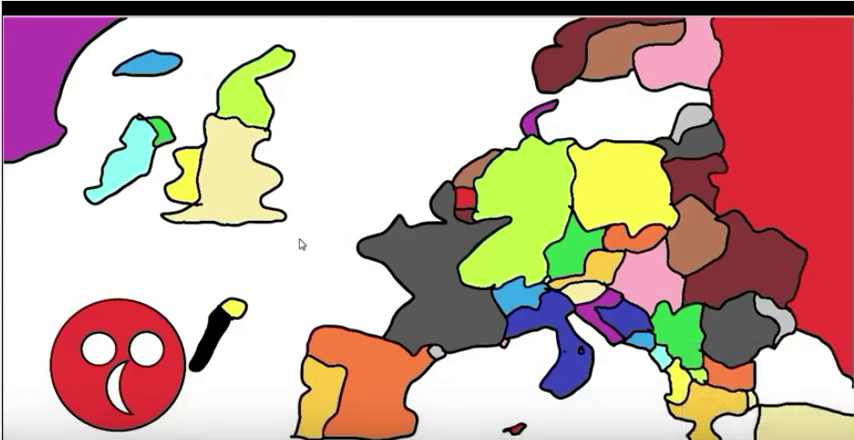